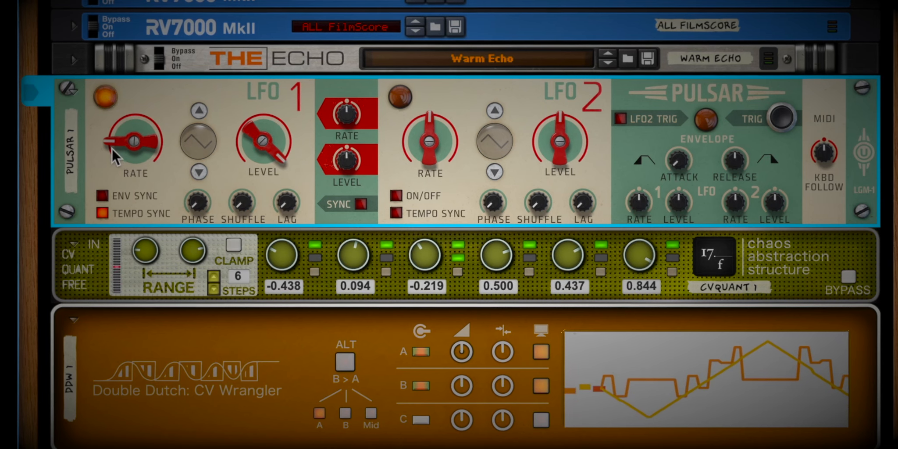
- Set the P2 value of CVQUANT 1 to -0.313
key("Tab")
key("Tab")
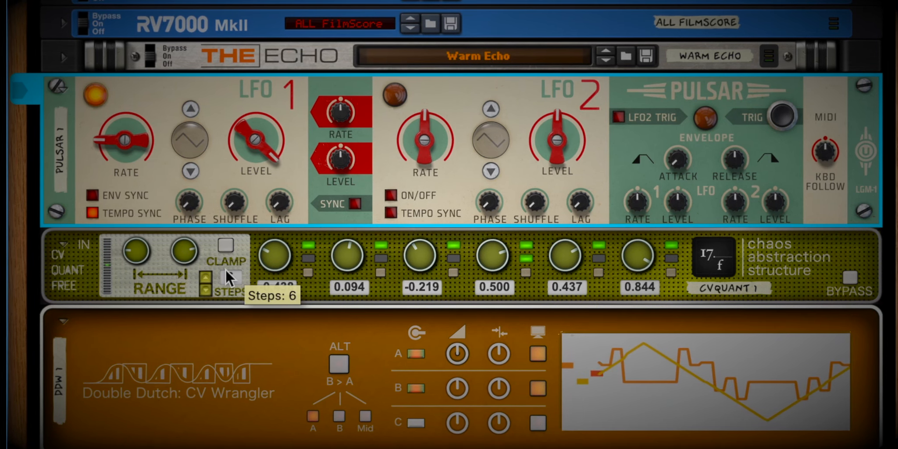
left_click_drag(342, 257, 339, 271)
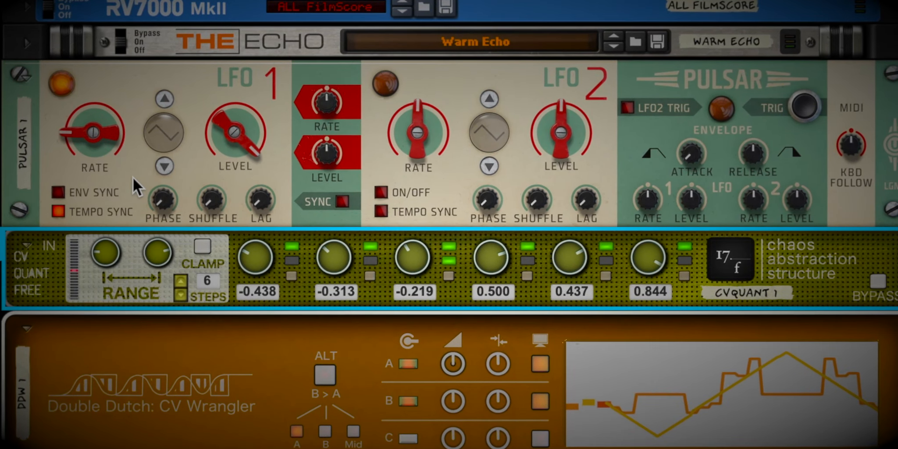
- Examine the rear cabling from Pulsar 1's LFO 1 CV outputs to CVQUANT 1 and the Double Dutch device
key("Tab")
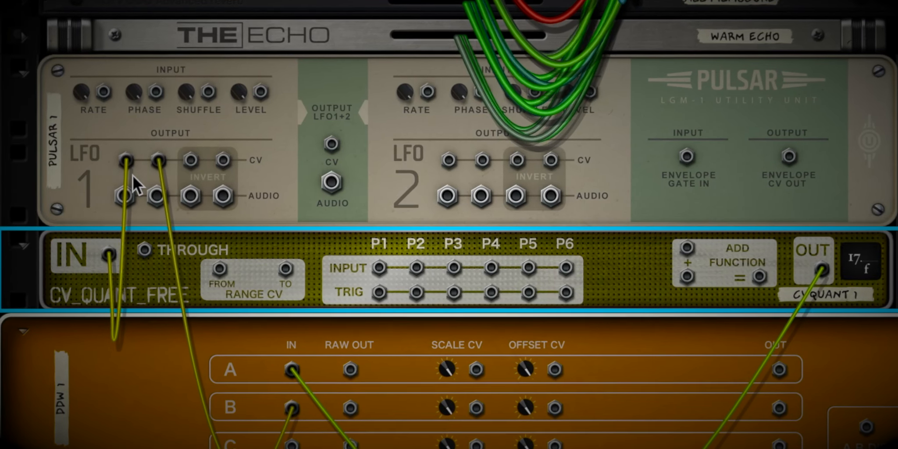
mouse_move(127, 162)
left_mouse_down()
mouse_move(128, 184)
mouse_move(129, 160)
left_mouse_up()
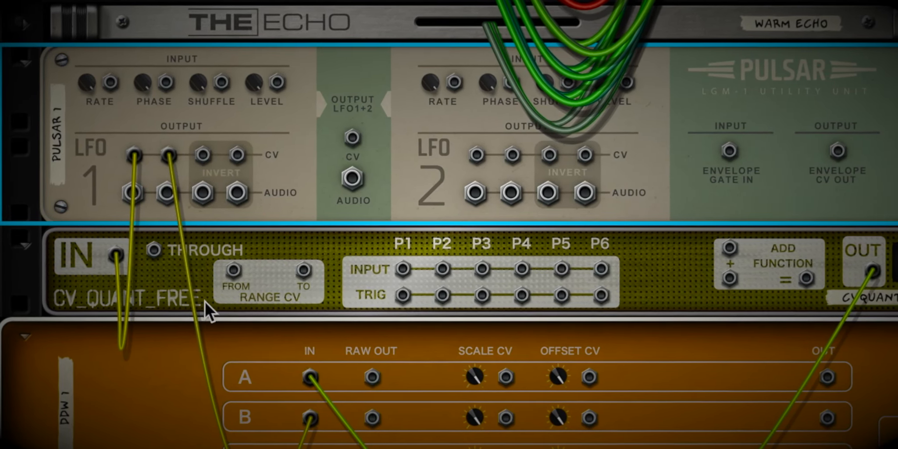
key("Tab")
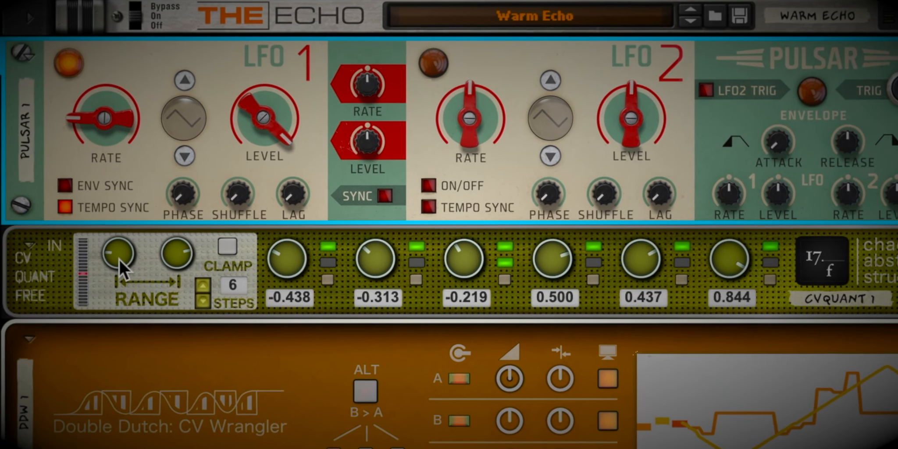
- Adjust CVQUANT 1's input range until it is inverted, with a low range end and the range start at 0.594
left_click(119, 258)
left_click_drag(126, 260, 146, 241)
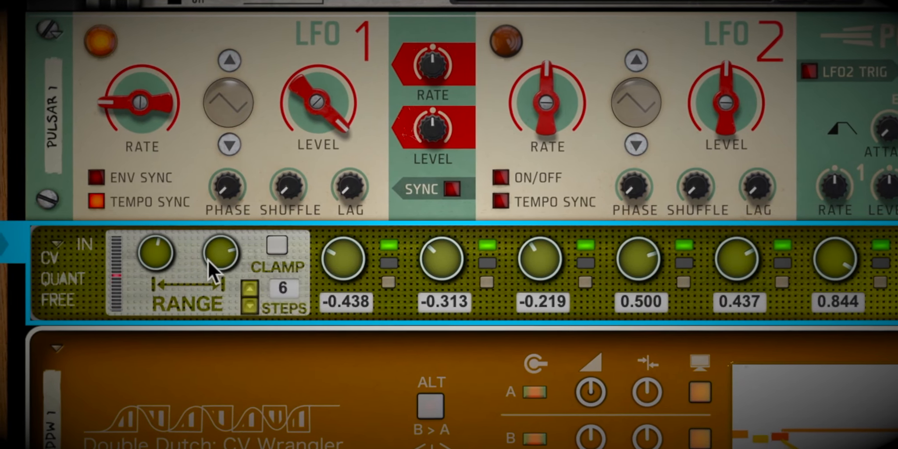
left_click_drag(208, 261, 224, 224)
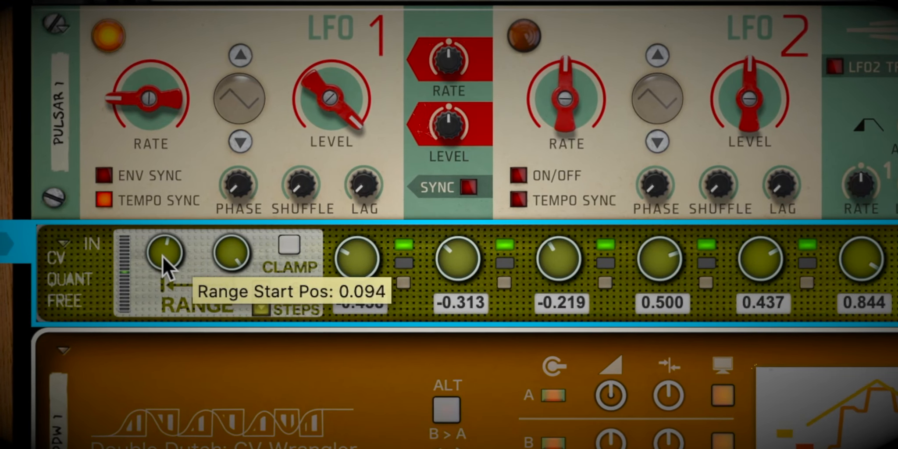
left_click_drag(163, 258, 183, 279)
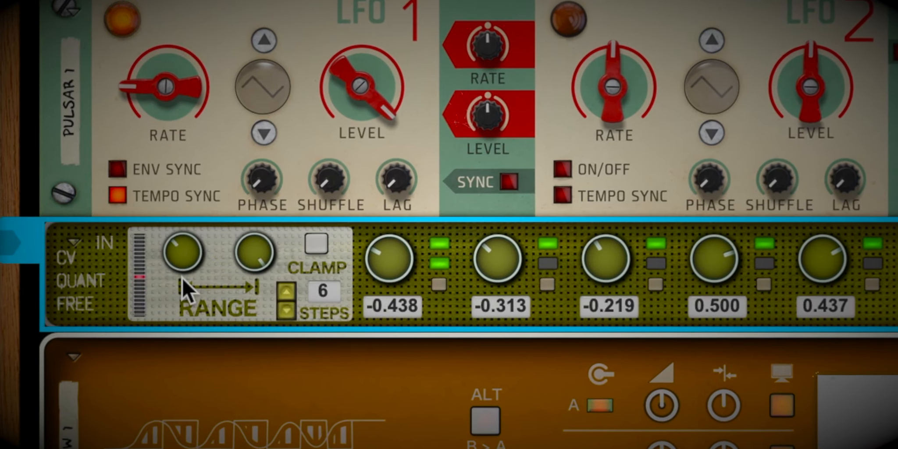
left_click_drag(256, 259, 256, 334)
left_click_drag(182, 253, 193, 227)
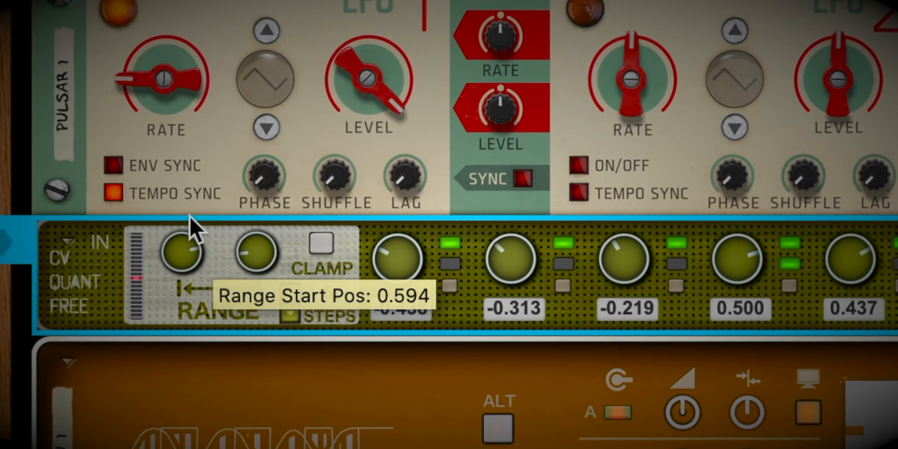
- Set CVQUANT 1's P6 value to 0.500 with Clamp temporarily on, and widen the inverted input range to its full extent
left_click(321, 242)
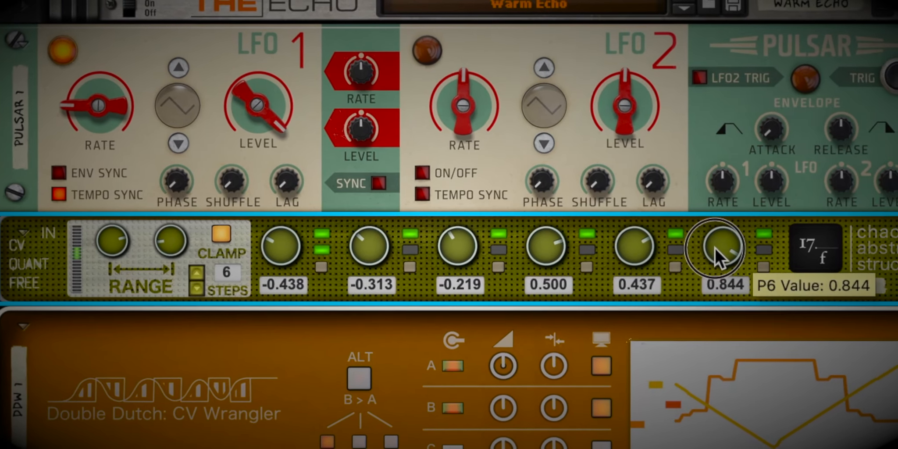
left_click_drag(786, 253, 786, 269)
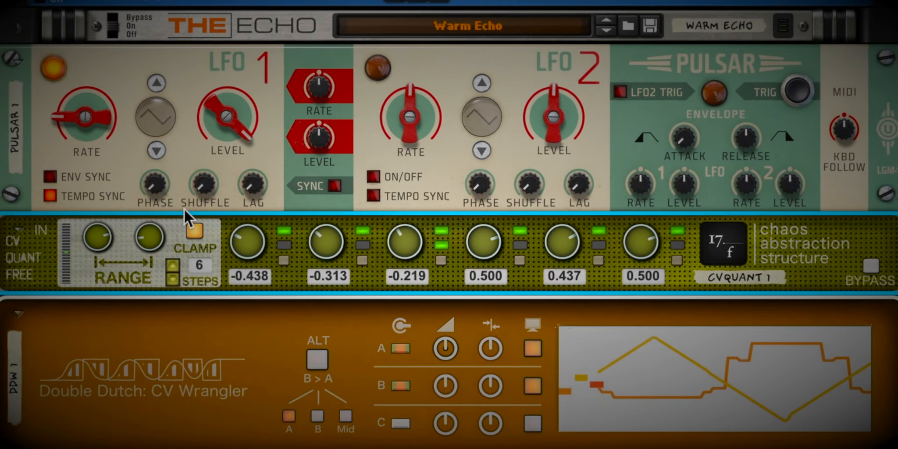
left_click(198, 231)
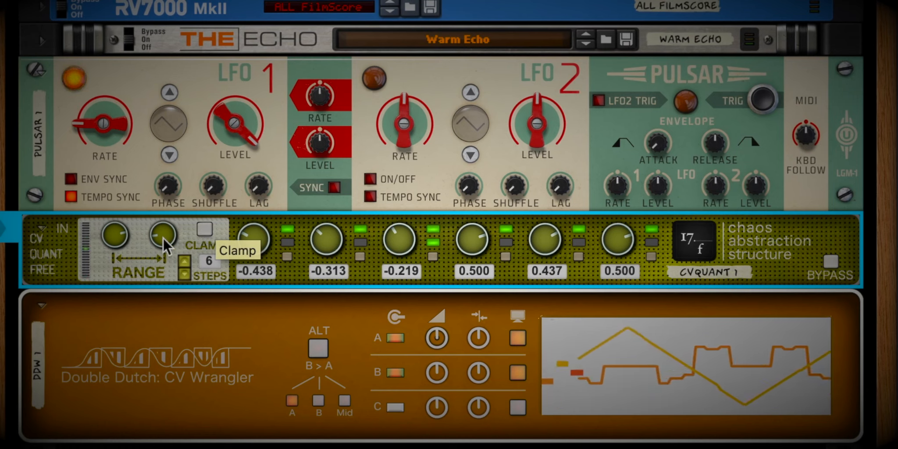
left_click_drag(115, 236, 161, 244)
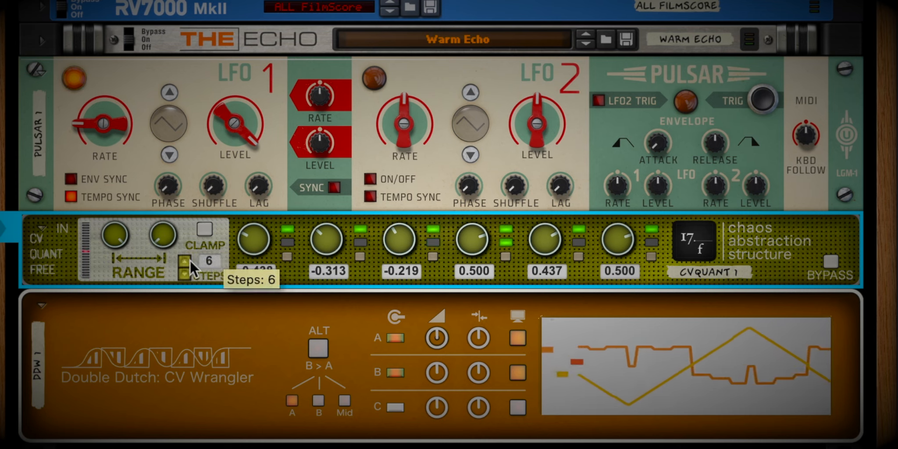
- Lower CVQUANT 1's step count to 1 and bring it back up to 6
left_click(185, 275)
left_click(187, 273)
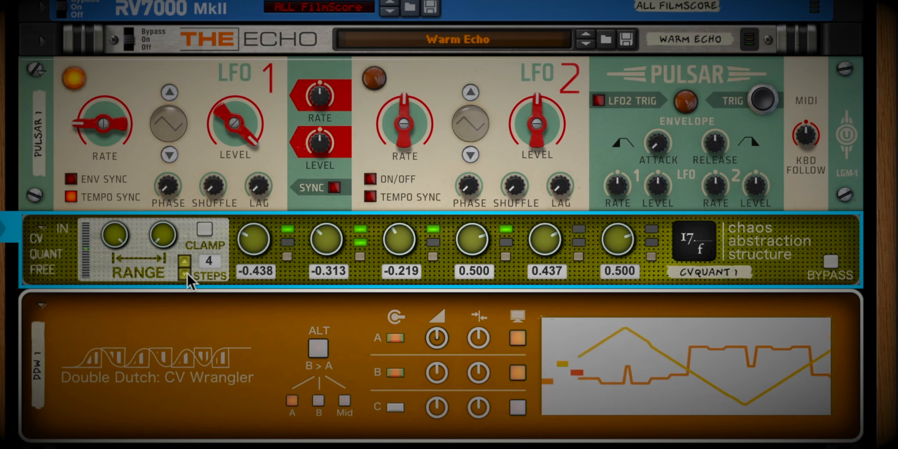
left_click(187, 273)
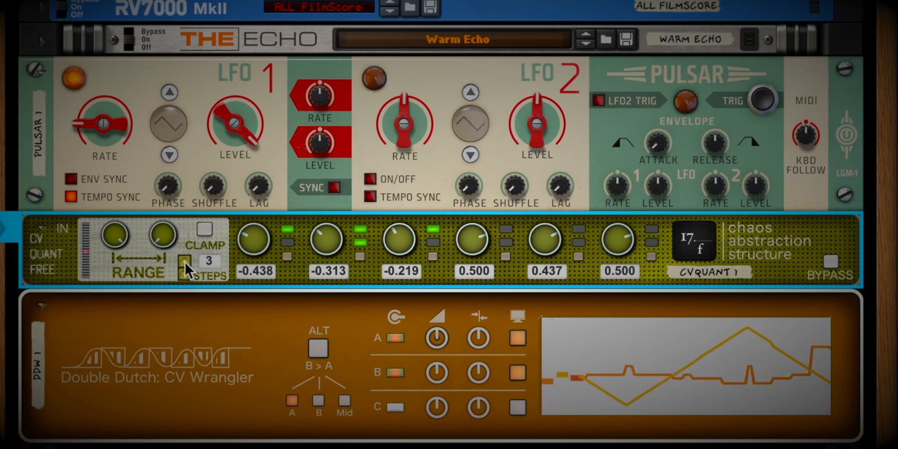
left_click(184, 261)
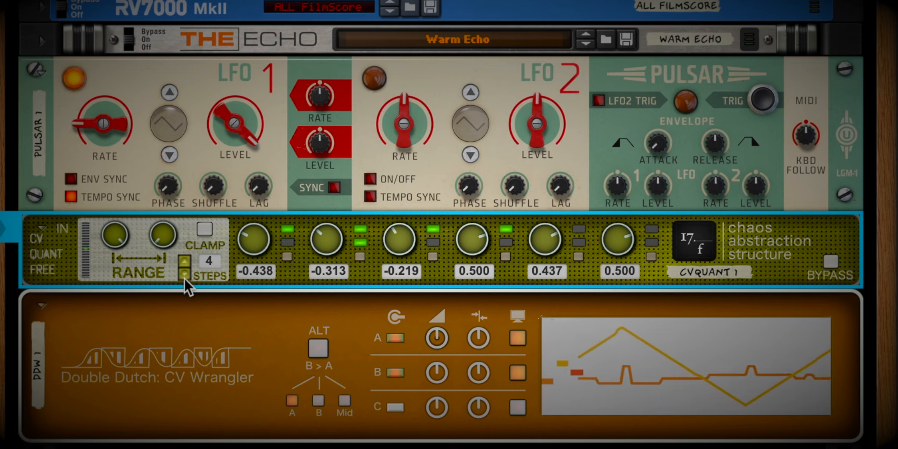
left_click(184, 275)
left_click(184, 276)
left_click(184, 275)
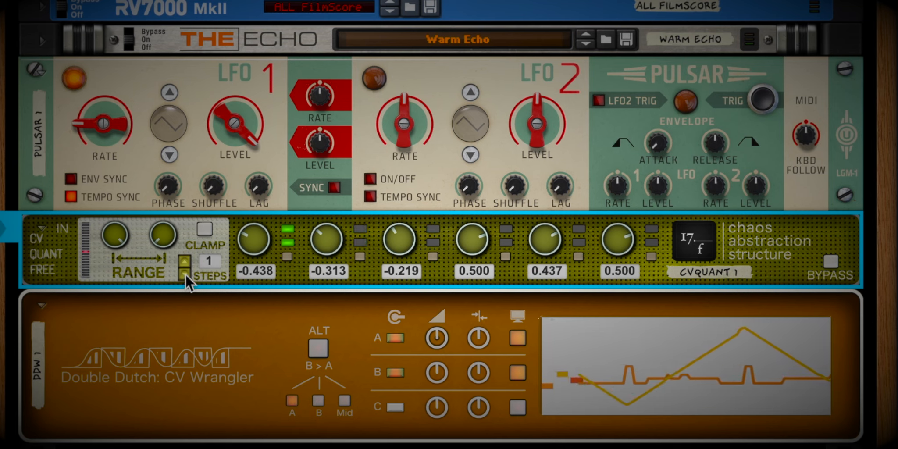
left_click(185, 261)
left_click(185, 261)
left_click(185, 261)
left_click(185, 261)
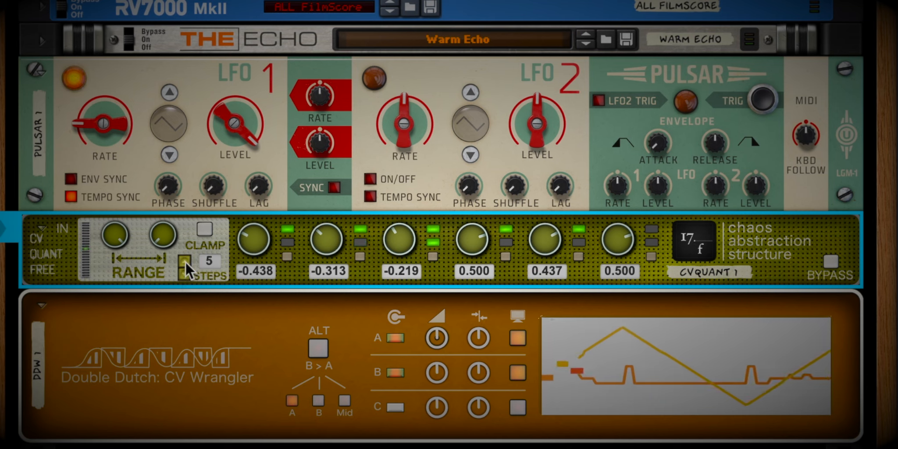
left_click(185, 261)
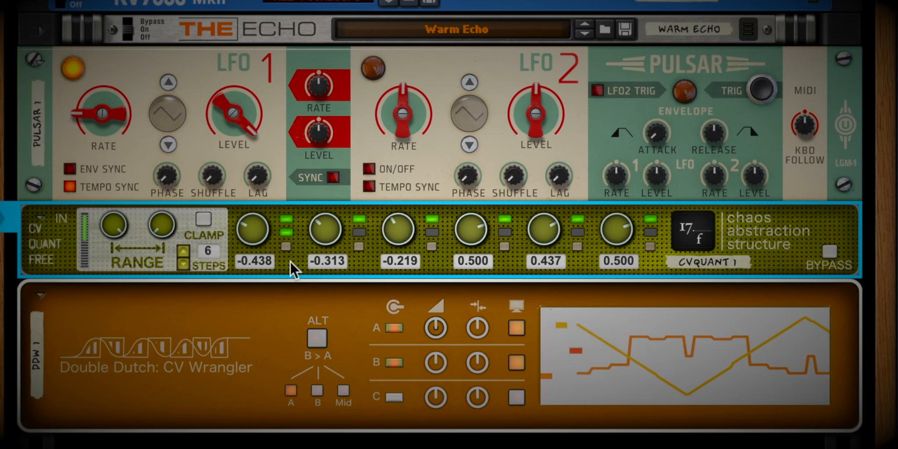
- Force CVQUANT 1 to output P1 with its override, set the P1 value to -0.250, and release the override
left_click(283, 249)
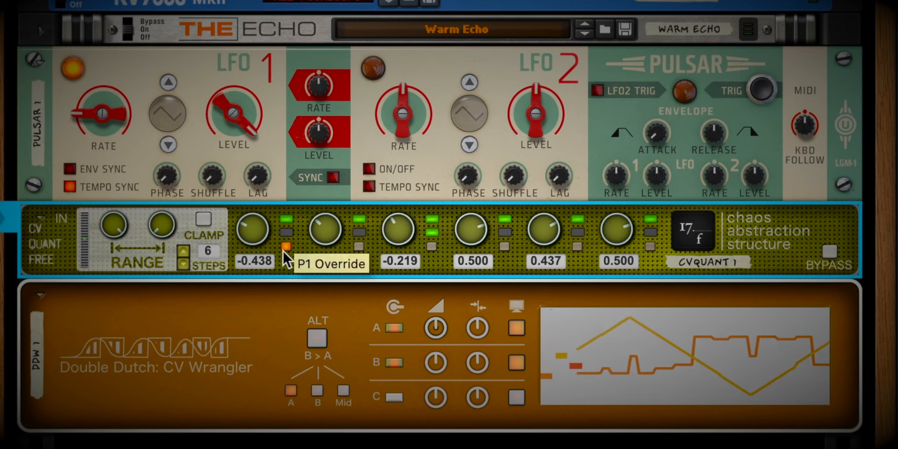
scroll(258, 233, "up", 8)
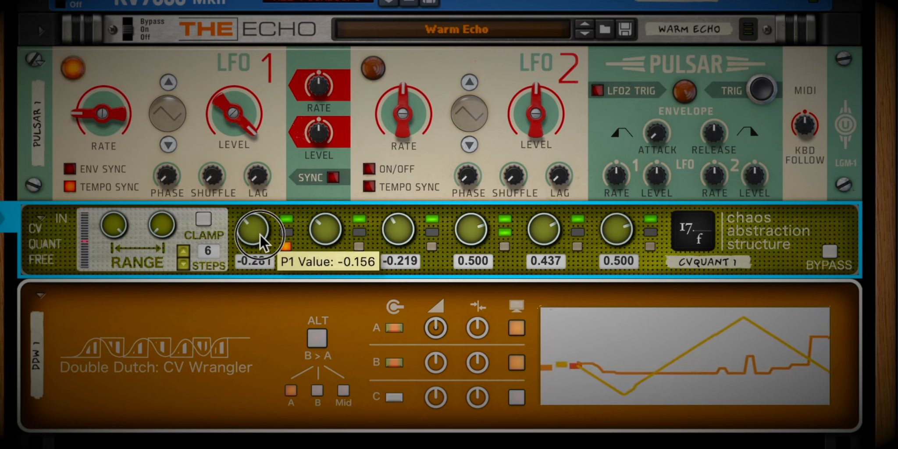
scroll(259, 234, "down", 3)
left_click(286, 246)
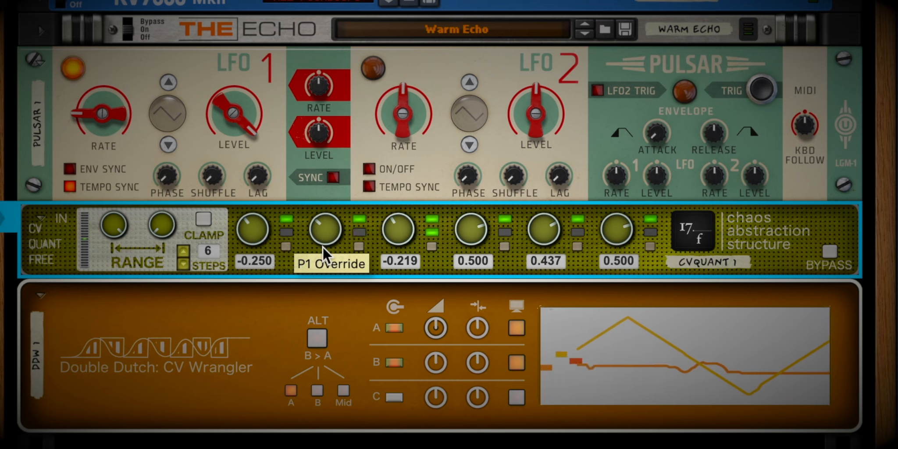
- Set CVQUANT 1's P3 value to -0.281 while the P2 and P3 overrides are on, and release both overrides
left_click(357, 246)
left_click(430, 244)
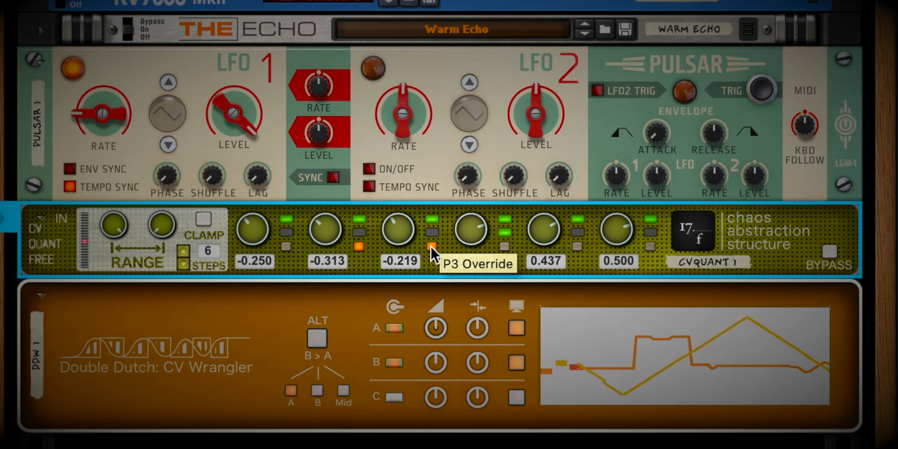
mouse_move(403, 234)
left_mouse_down()
mouse_move(411, 220)
mouse_move(409, 237)
left_mouse_up()
left_click(431, 246)
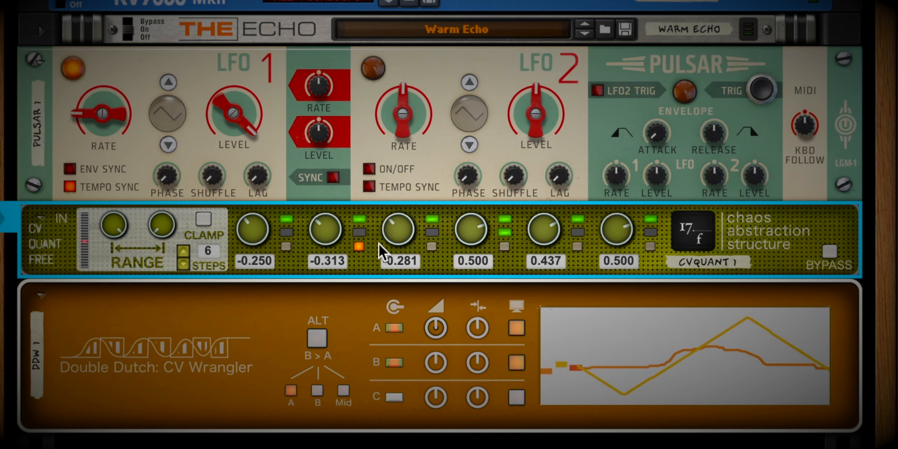
left_click(359, 247)
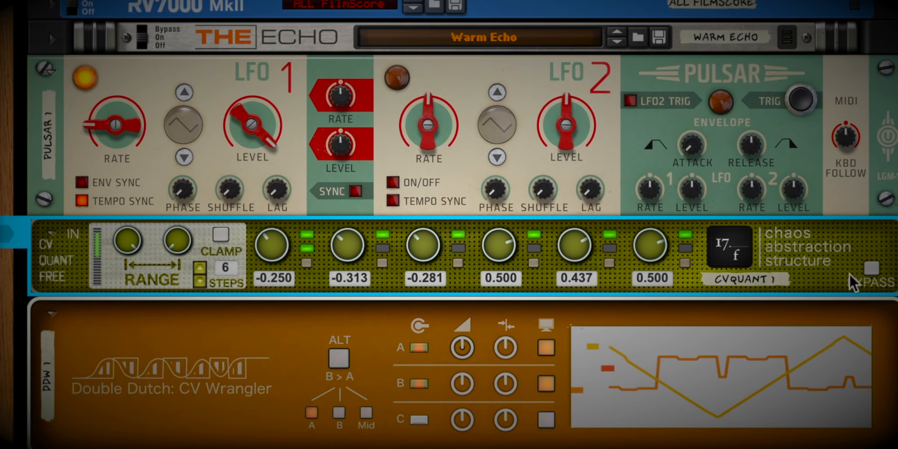
- Switch CVQUANT 1's bypass on and off again
left_click(870, 268)
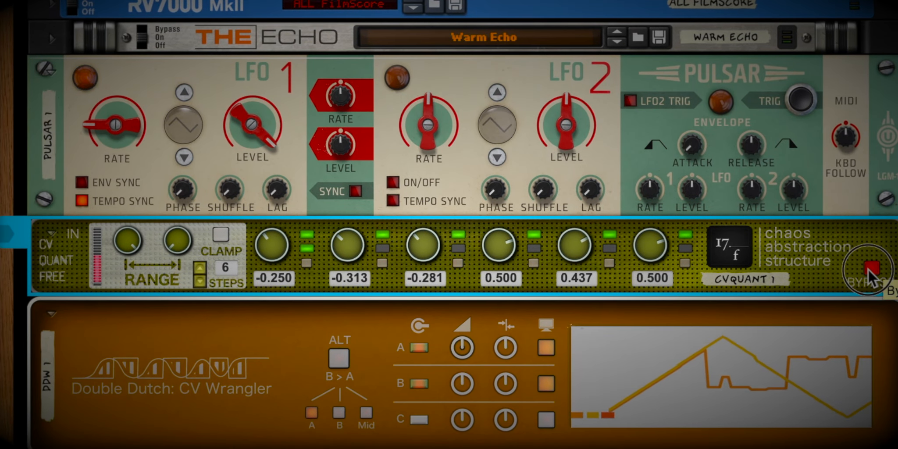
left_click(869, 268)
scroll(773, 280, "right", 15)
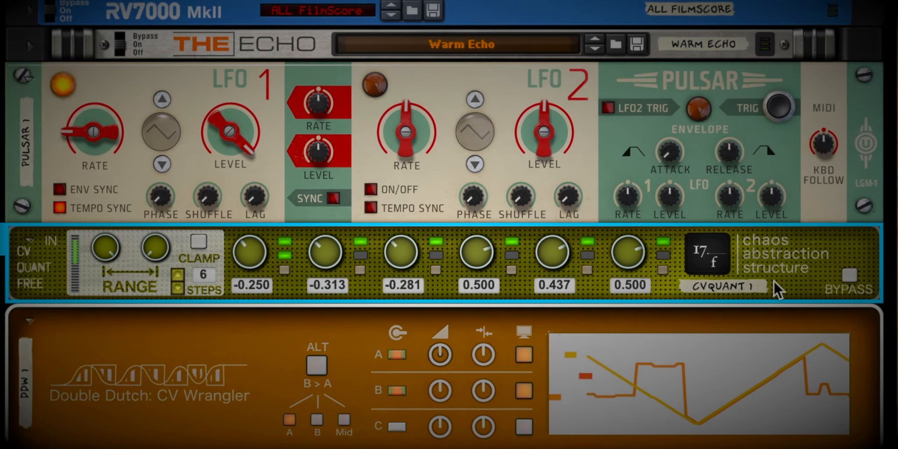
scroll(773, 280, "right", 8)
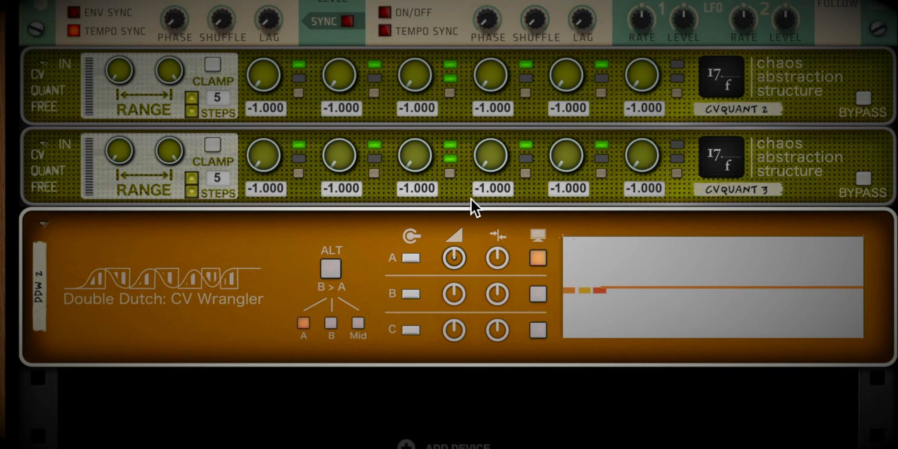
- Cable Pulsar 2's LFO 1 CV output into CVQUANT 2's input, and CVQUANT 2's Through into CVQUANT 3's input
key("Tab")
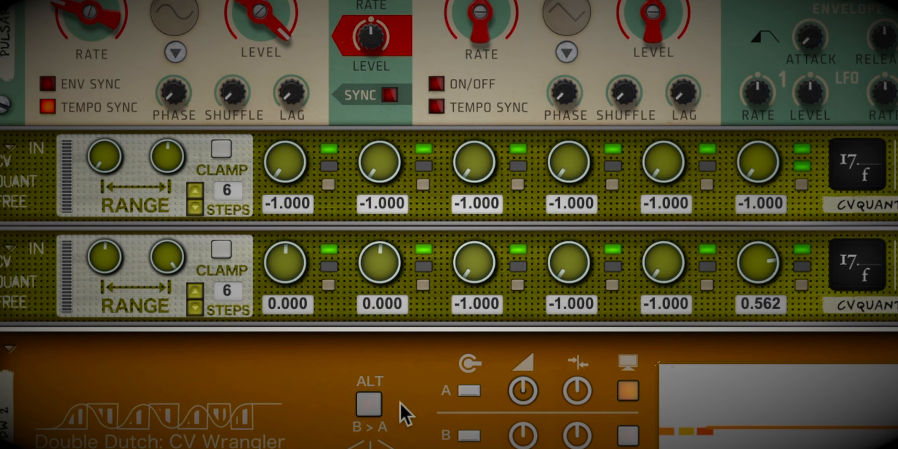
key("Tab")
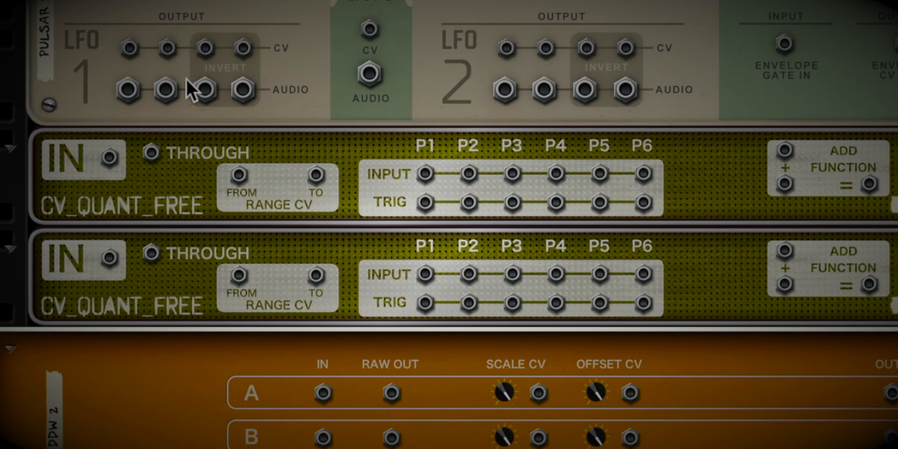
left_click_drag(130, 48, 110, 252)
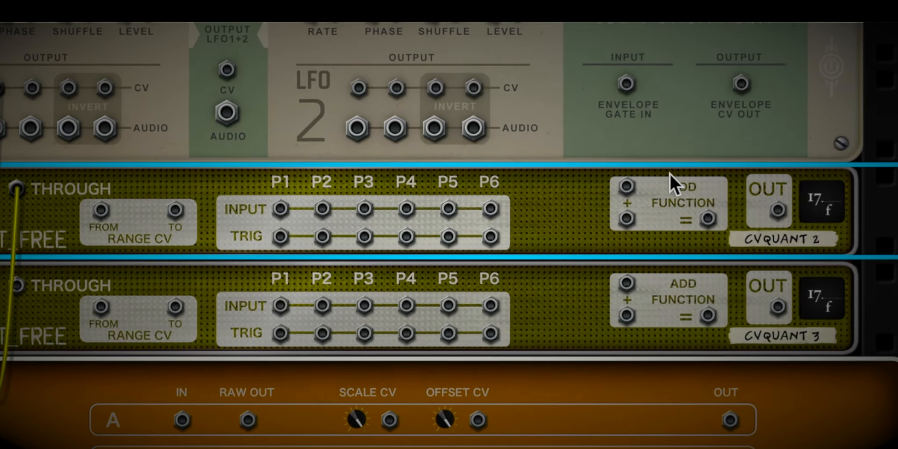
- Patch the CVQUANT 2 and CVQUANT 3 outputs into CVQUANT 3's Add Function, and its sum output into input A of DDW 2
left_click_drag(842, 197, 690, 271)
left_click_drag(619, 283, 618, 281)
left_click_drag(762, 303, 616, 312)
left_click_drag(639, 285, 639, 285)
left_click_drag(712, 282, 244, 376)
left_click_drag(282, 347, 283, 347)
key("Tab")
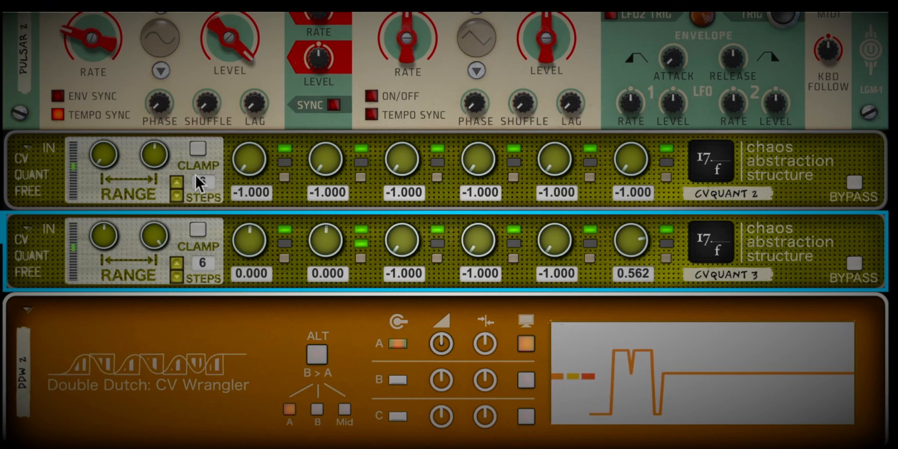
left_click(195, 152)
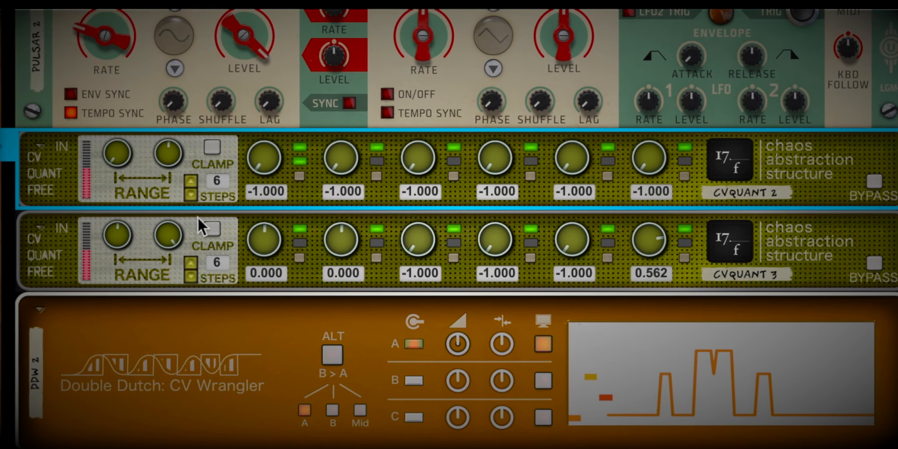
mouse_move(178, 240)
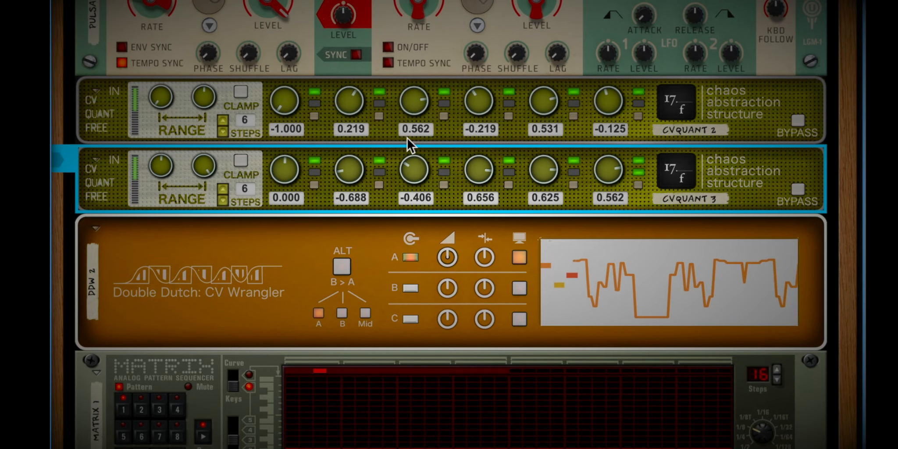
- Cable Matrix 1's Gate CV into CVQUANT 3's P2 trigger input and Matrix 2's Gate CV into its P4 trigger input
key("Tab")
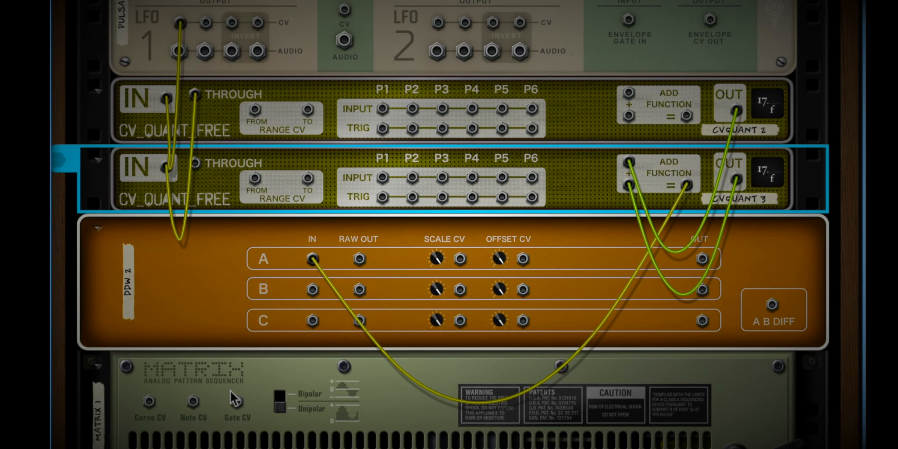
left_click_drag(239, 399, 413, 196)
scroll(414, 196, "down", 3)
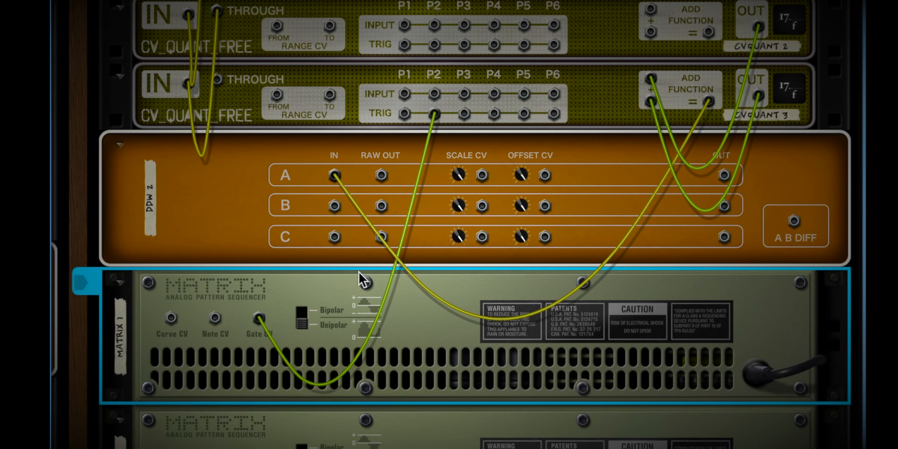
left_click_drag(259, 448, 494, 114)
key("Tab")
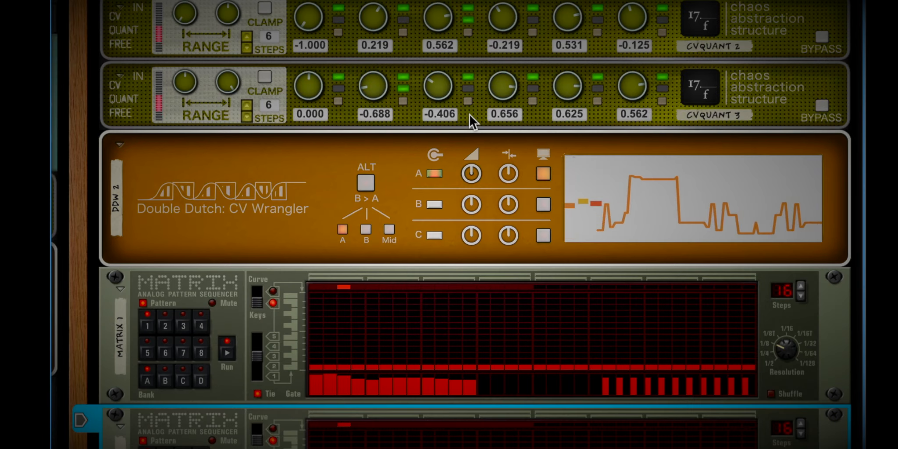
- Examine how the Matrix gates trigger CVQUANT 3's steps and shape the combined curve on DDW 2's display
scroll(469, 115, "up", 1)
scroll(469, 114, "down", 4)
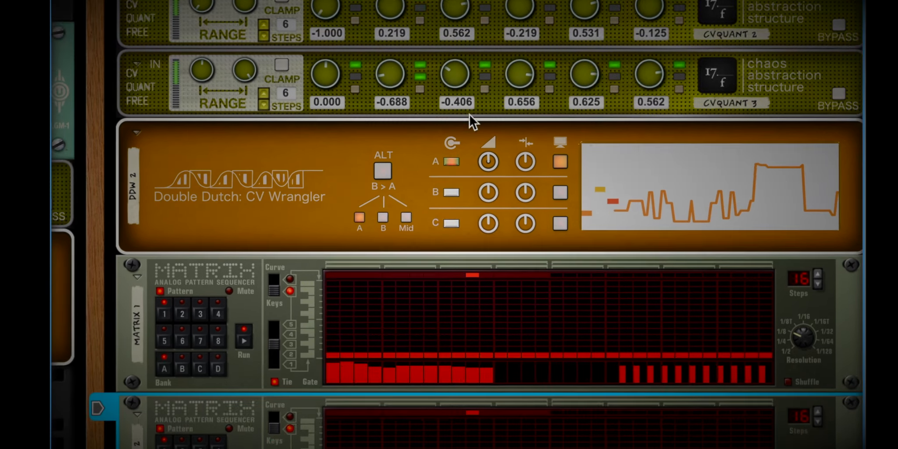
scroll(470, 114, "up", 1)
scroll(470, 114, "up", 1)
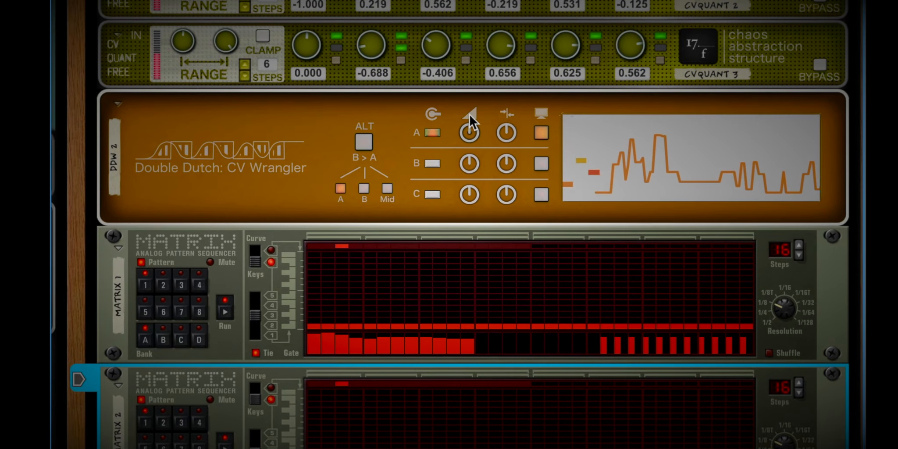
scroll(469, 114, "up", 1)
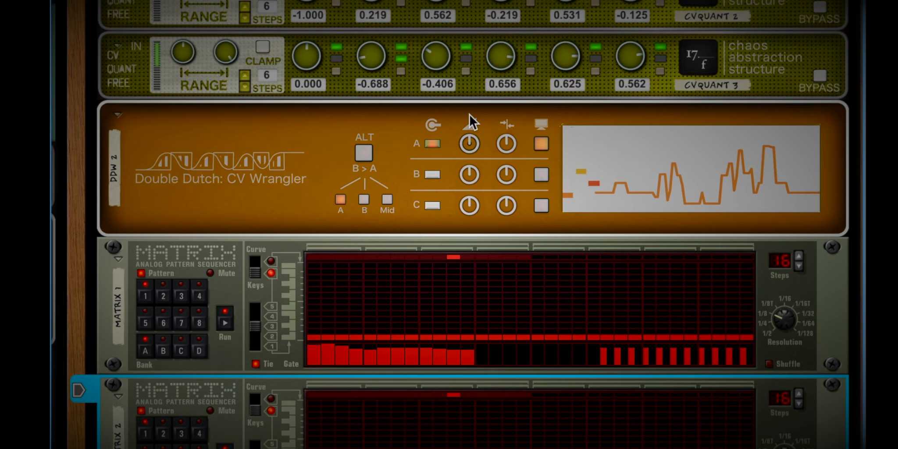
left_click(464, 61)
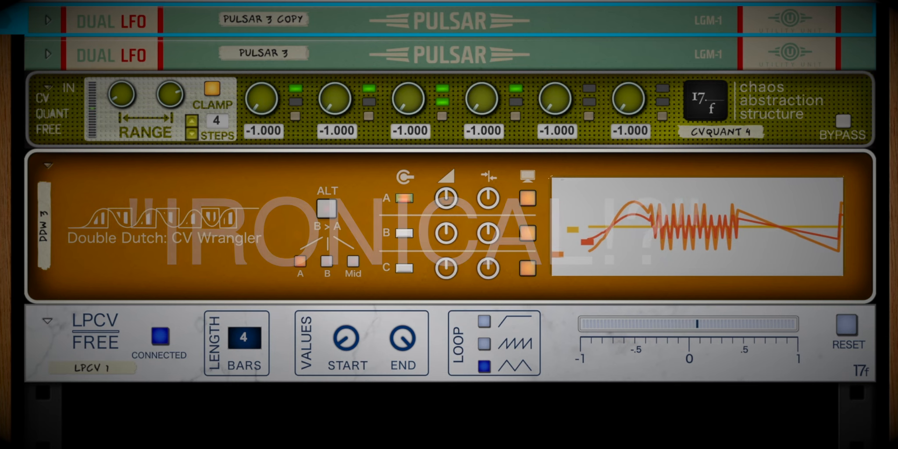
- Inspect the rear cabling from the two Pulsars and LPCV 1 into CVQUANT 4 and on to DDW 3
key("Tab")
scroll(429, 244, "up", 1)
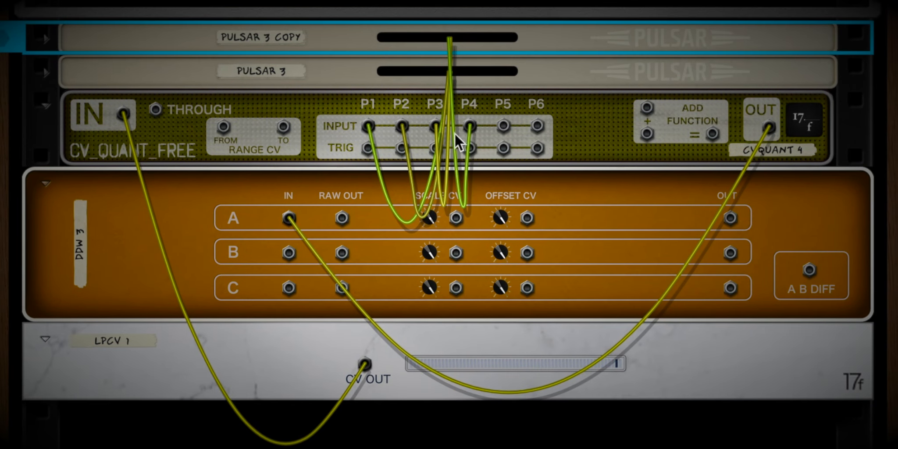
key("Tab")
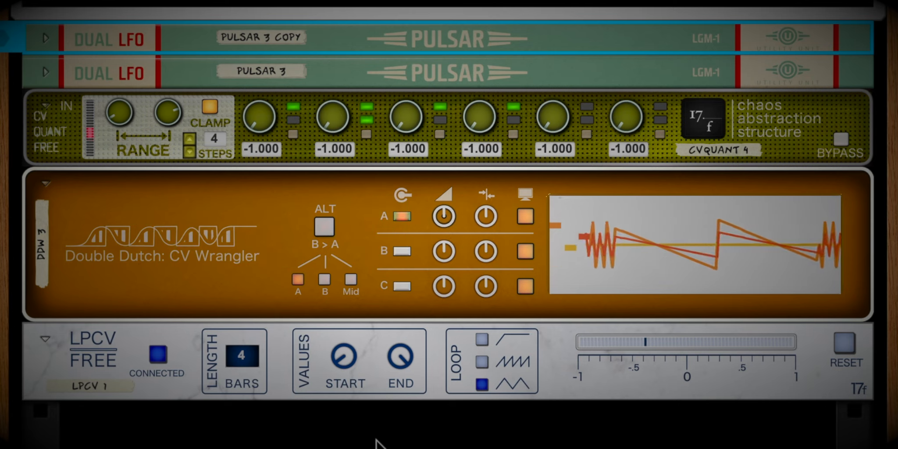
- Set CVQUANT 4's P2 value to -0.563 and check its rear P inputs
left_click_drag(331, 134, 334, 115)
key("Tab")
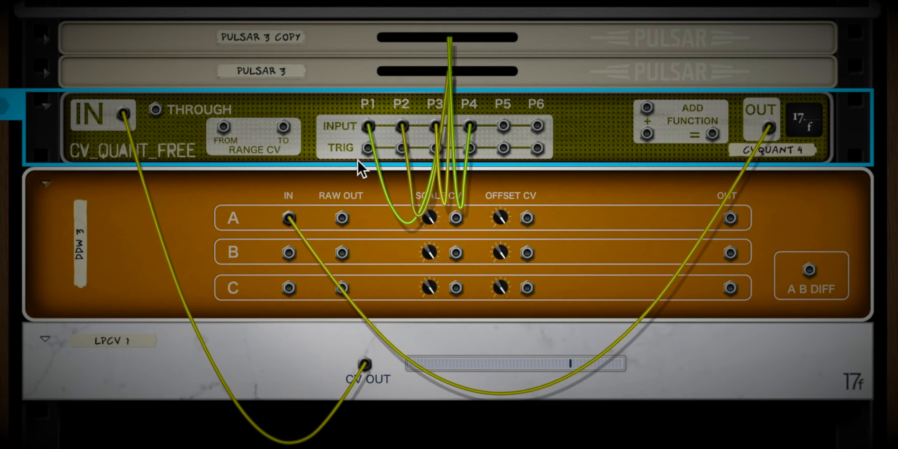
key("Tab")
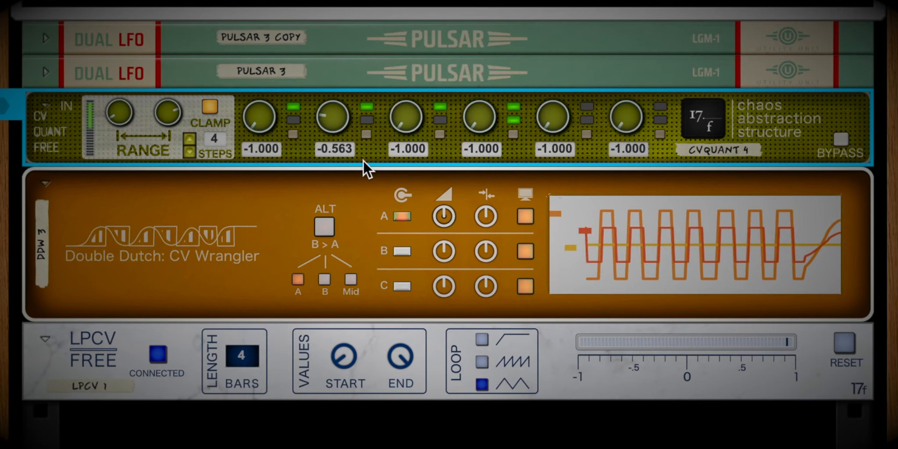